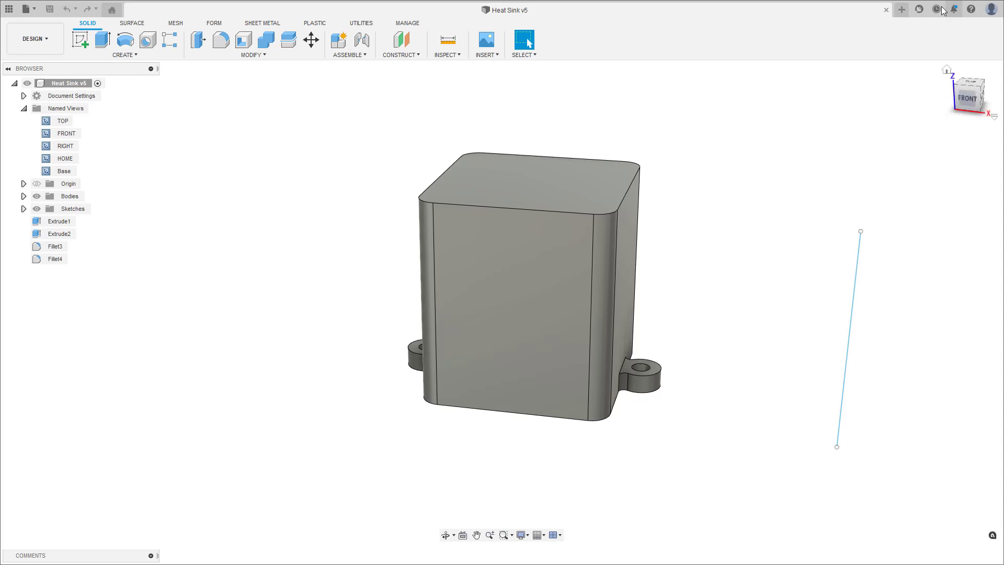
Check the Product Design extension's access status and features in the Extension Manager
click(924, 11)
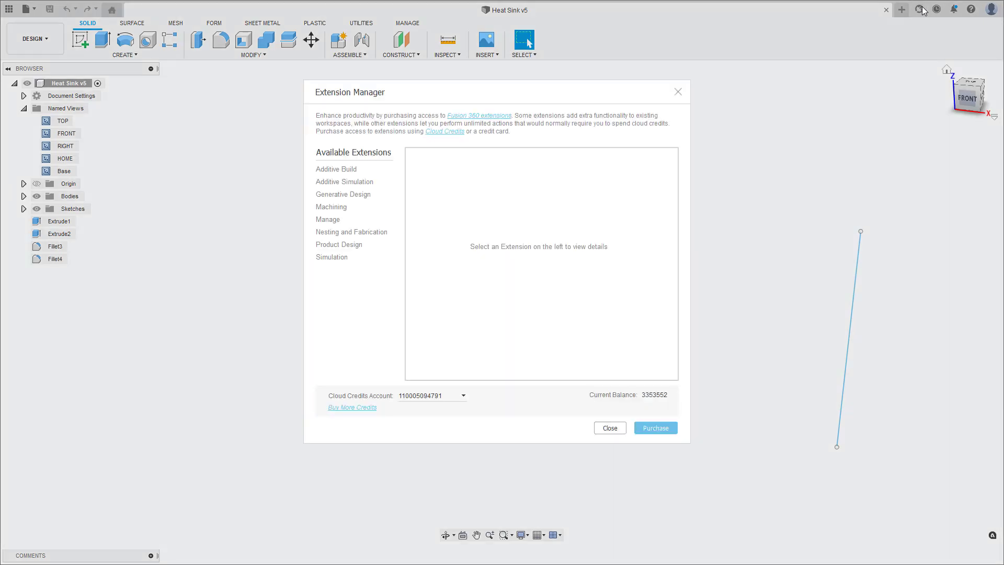
click(359, 247)
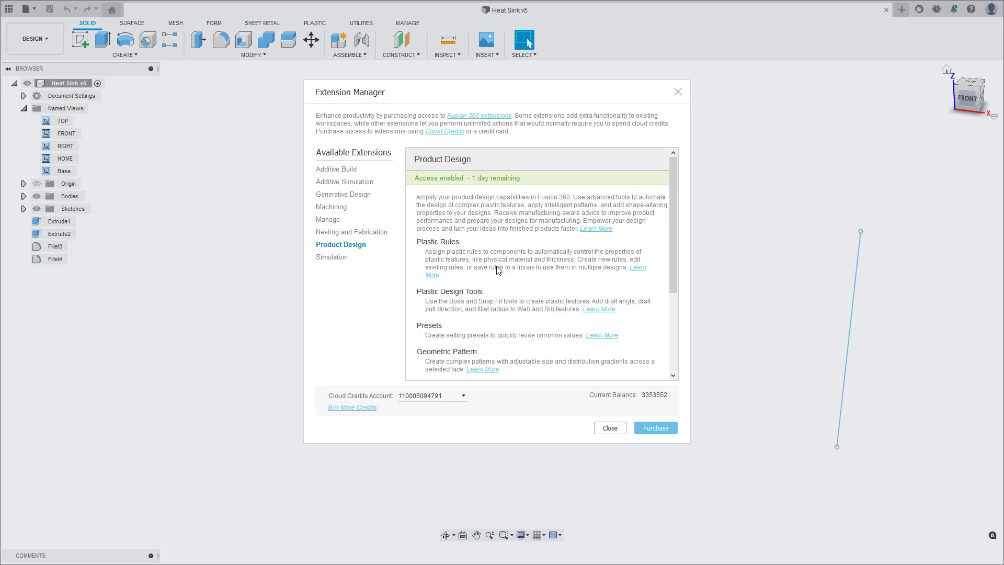
click(611, 428)
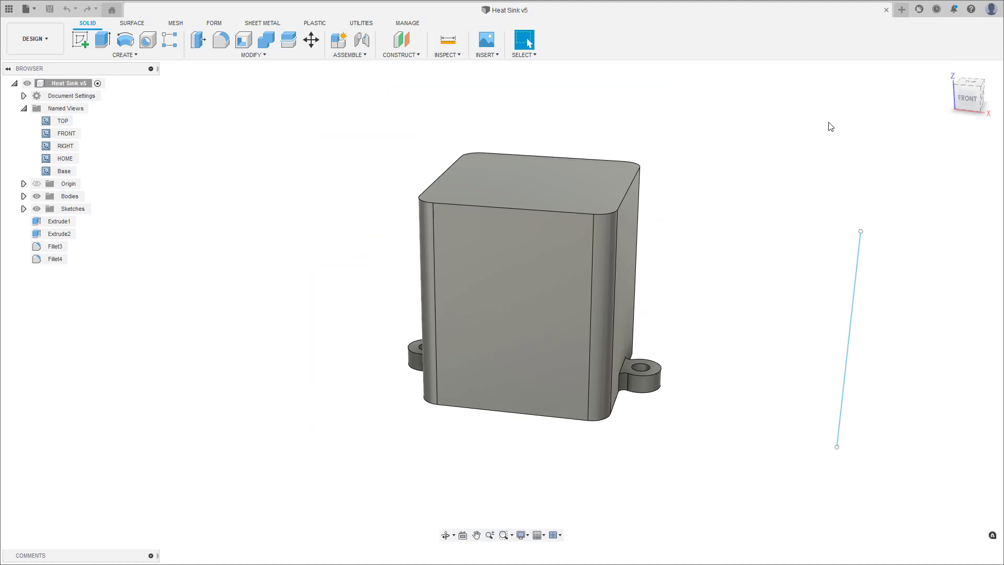
Enable the Volumetric Lattice preview feature in the preferences and apply the change
click(991, 9)
click(963, 37)
click(293, 372)
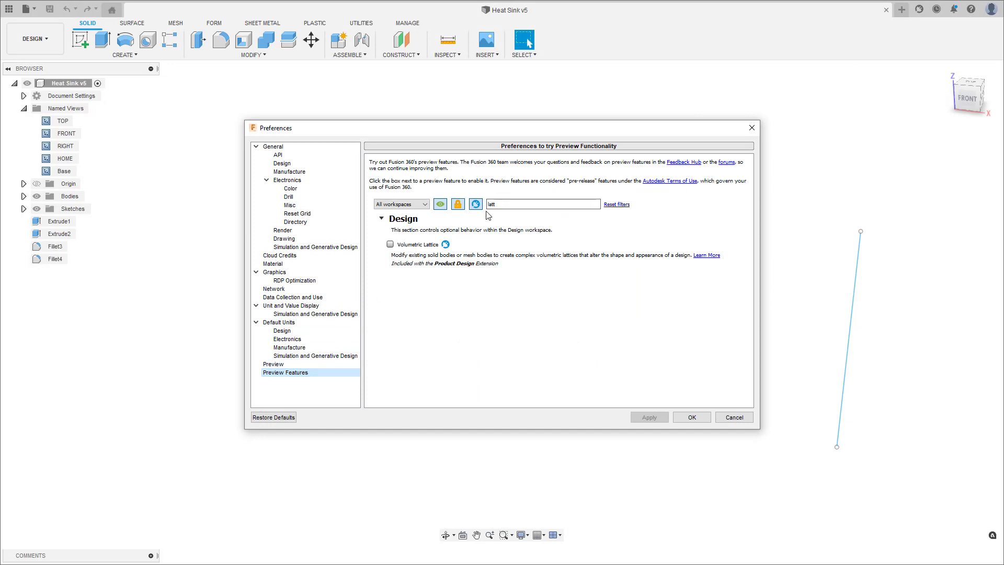
click(390, 244)
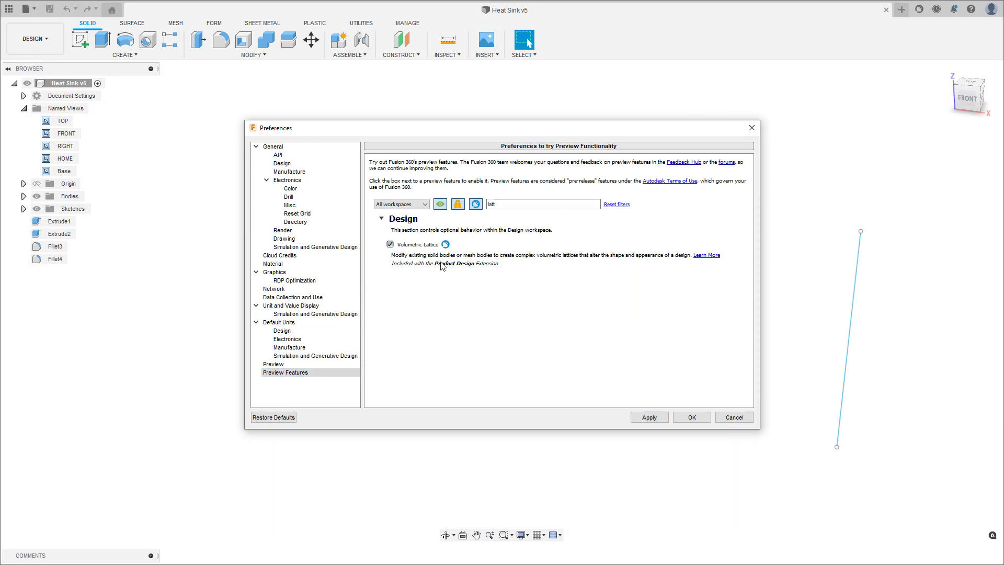
click(661, 418)
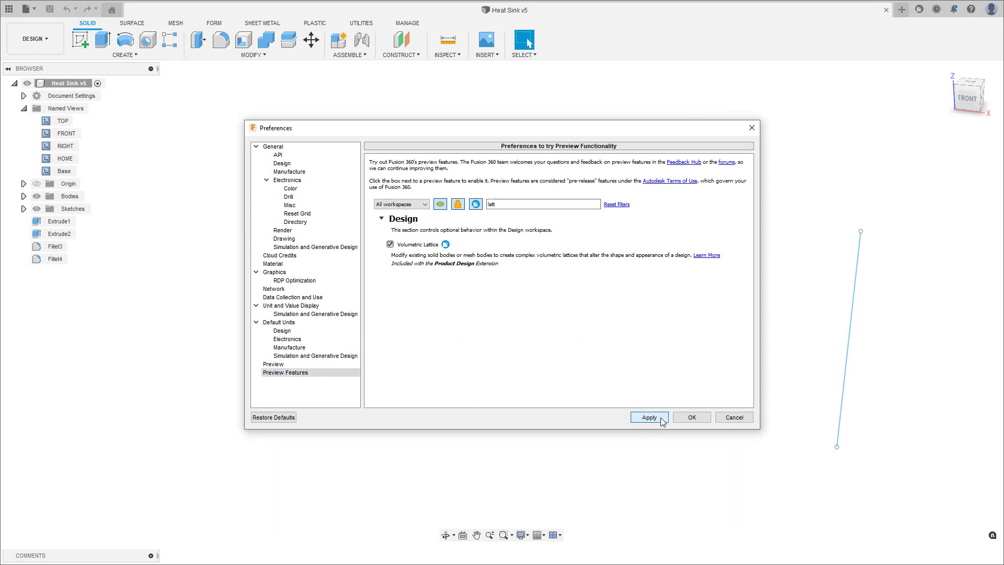
click(692, 418)
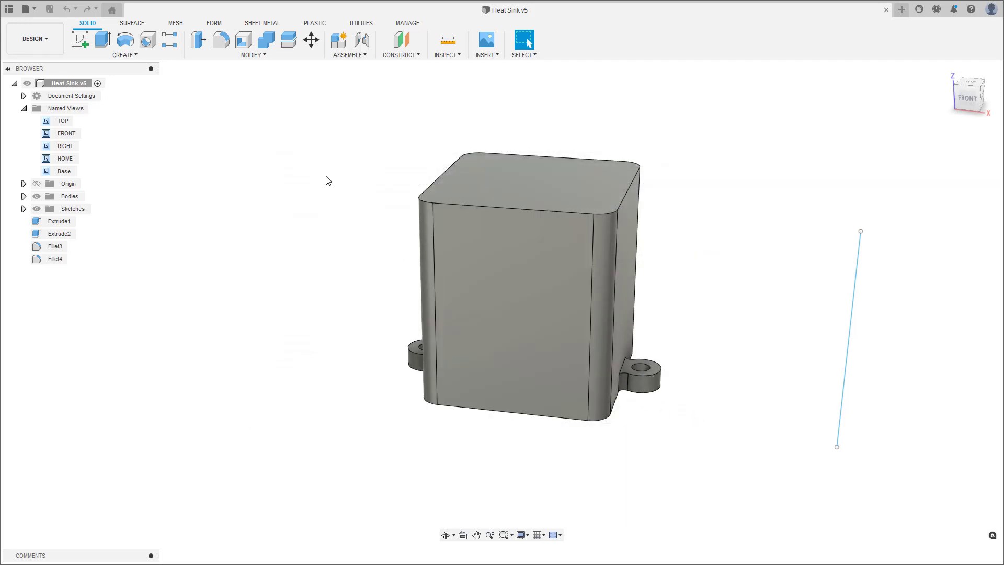
Start a Volumetric Lattice on the solid heat sink body
click(276, 62)
click(284, 61)
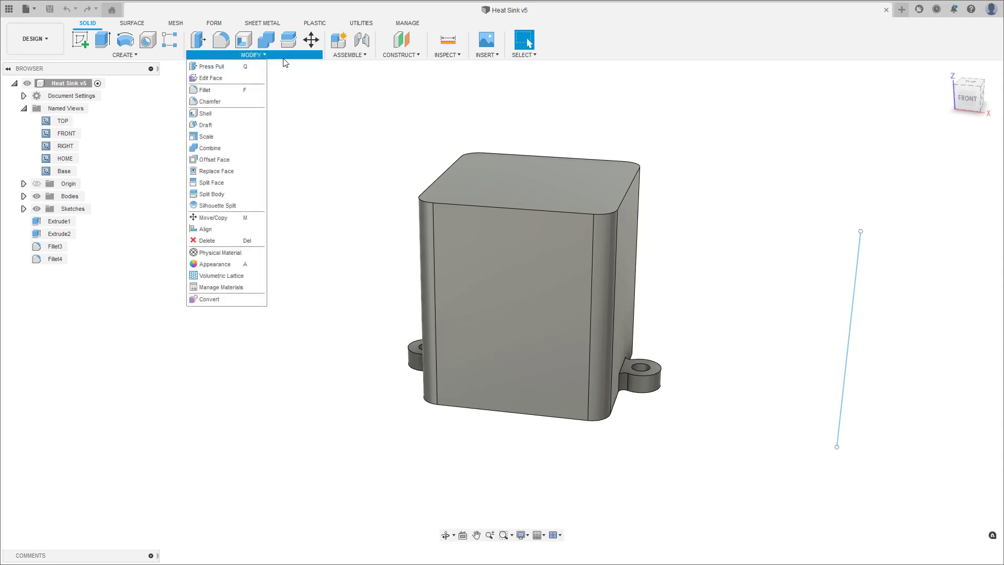
click(240, 277)
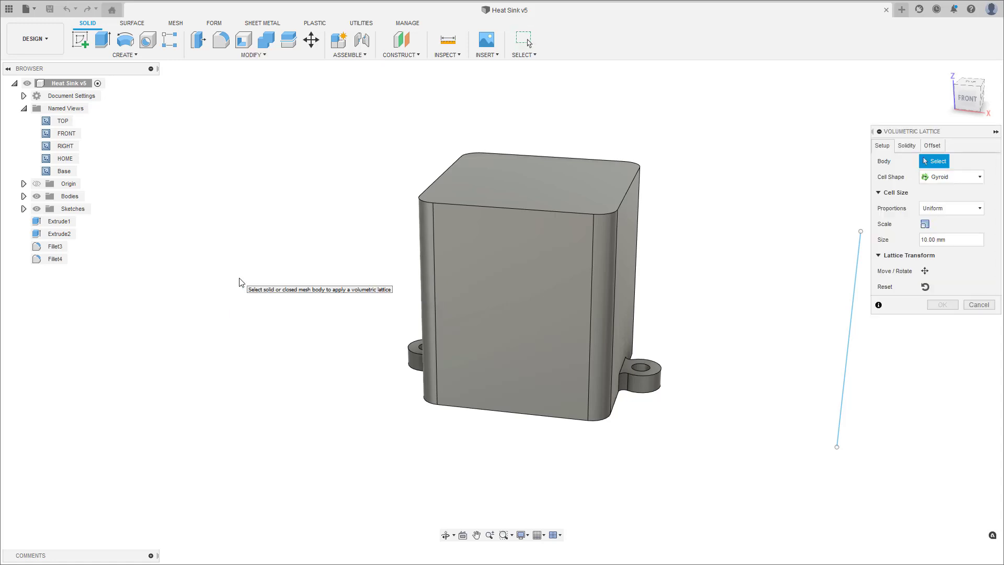
click(544, 250)
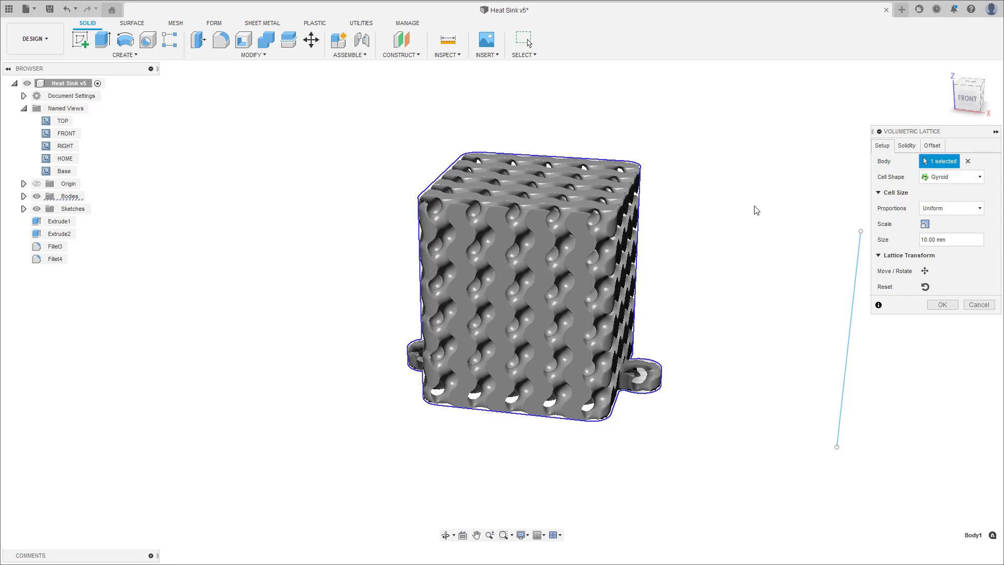
Try the Cross and Schwarz P cell shapes on the lattice, and return the cell shape to Gyroid
click(954, 179)
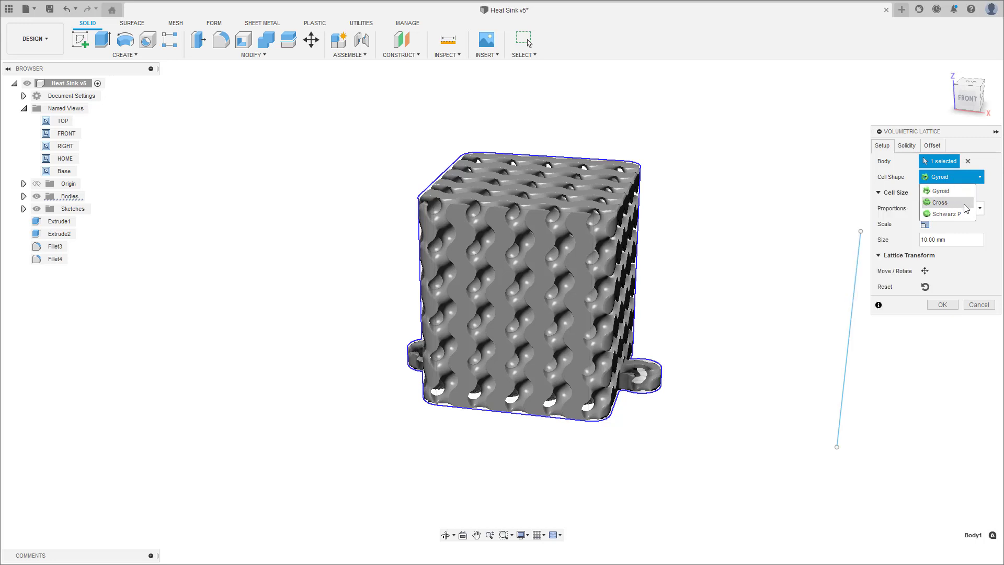
click(940, 202)
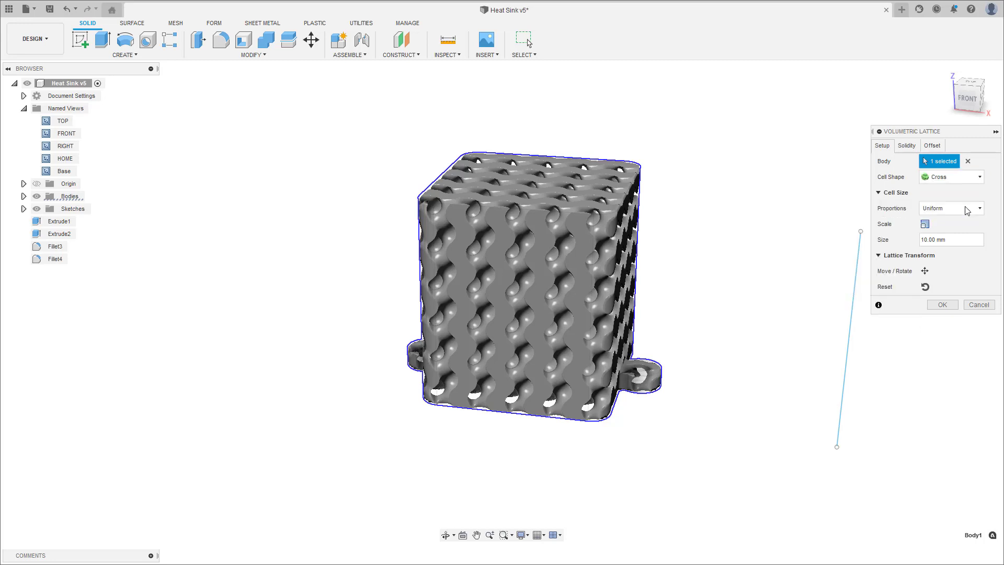
click(953, 181)
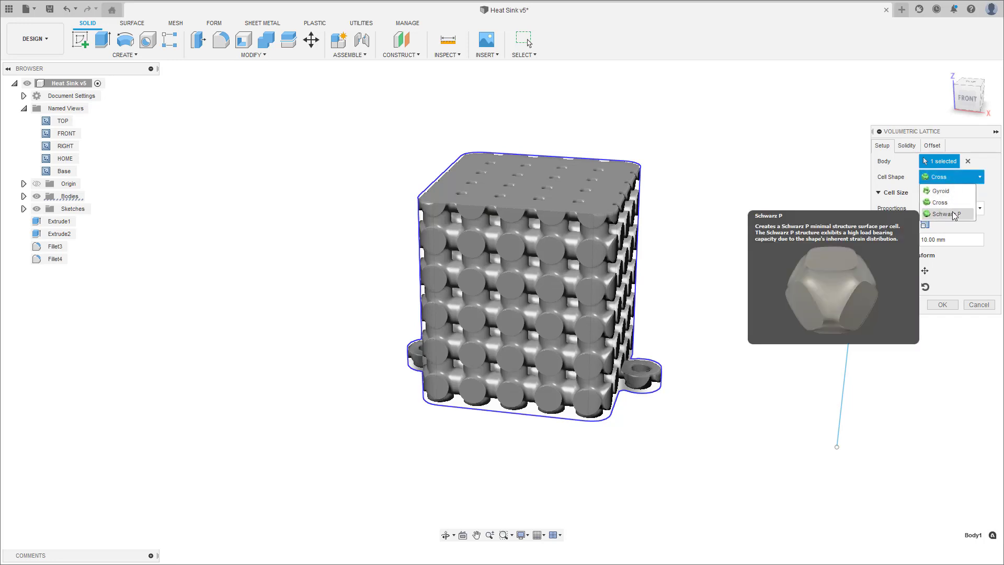
click(955, 215)
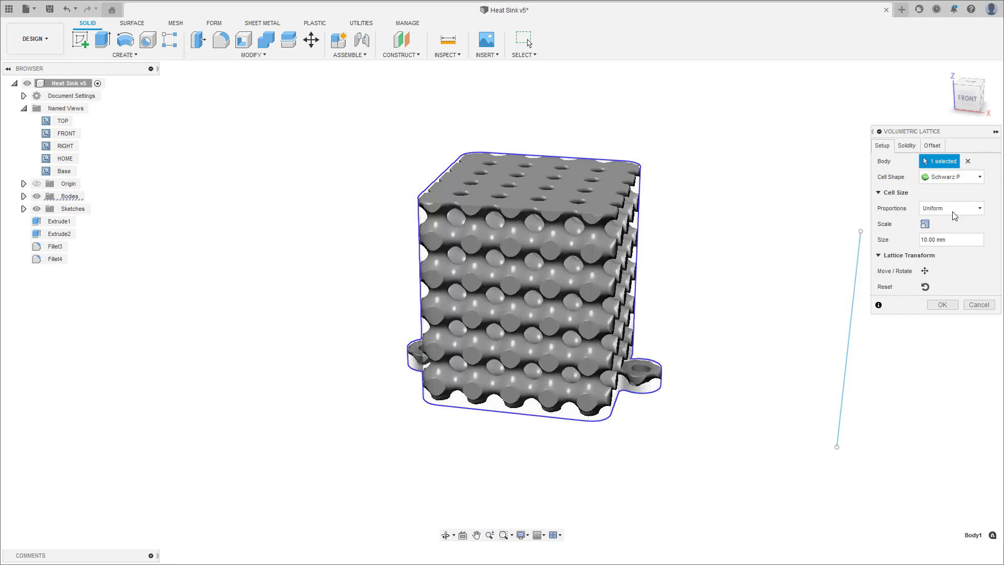
click(958, 176)
click(940, 187)
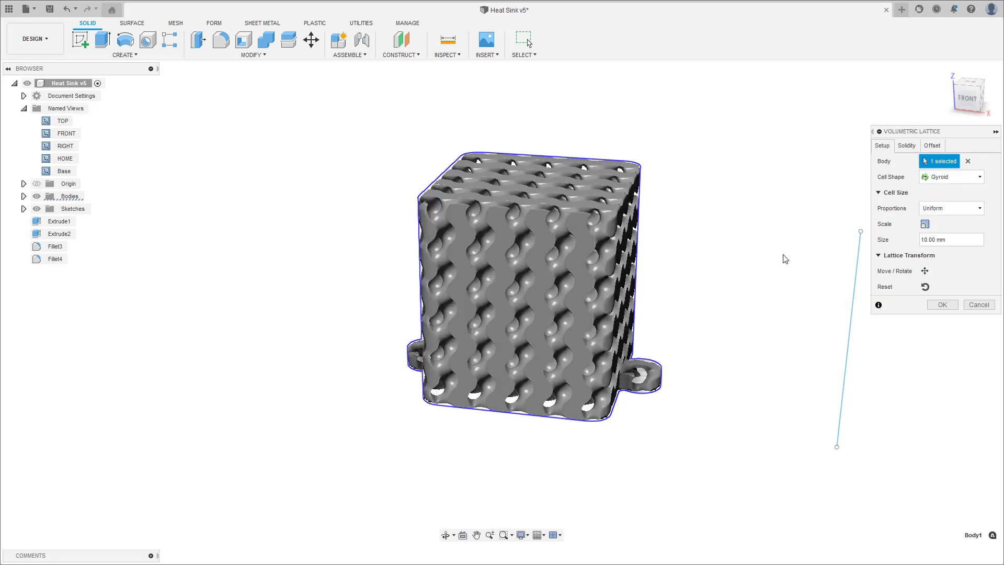
Make the cell size nonuniform with Z stretched to about 18.9 mm, and shift the lattice about 2.4 mm in X and -0.9 mm in Z
click(924, 224)
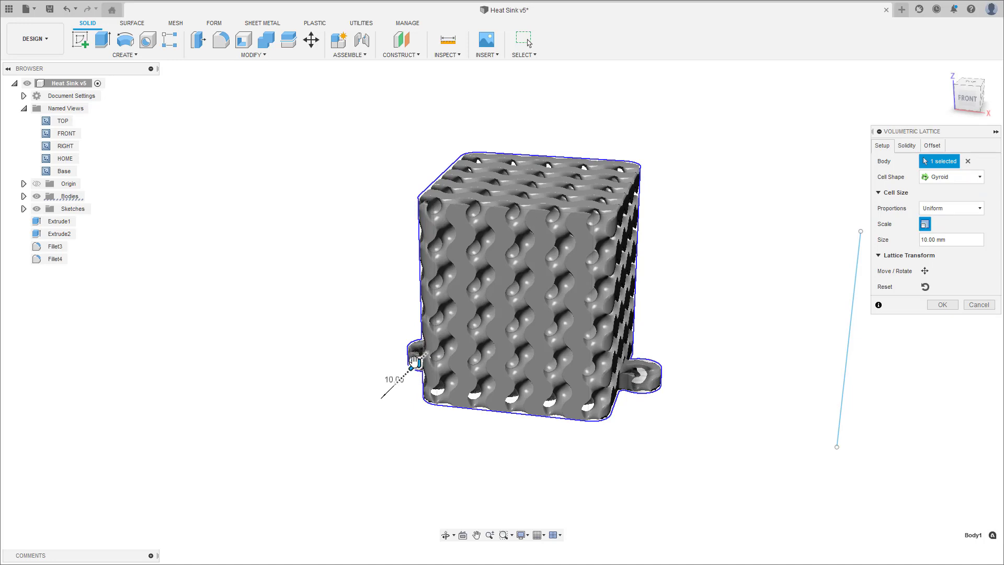
mouse_move(420, 369)
mouse_down()
mouse_move(480, 321)
mouse_move(484, 294)
mouse_move(404, 375)
mouse_move(416, 367)
mouse_up()
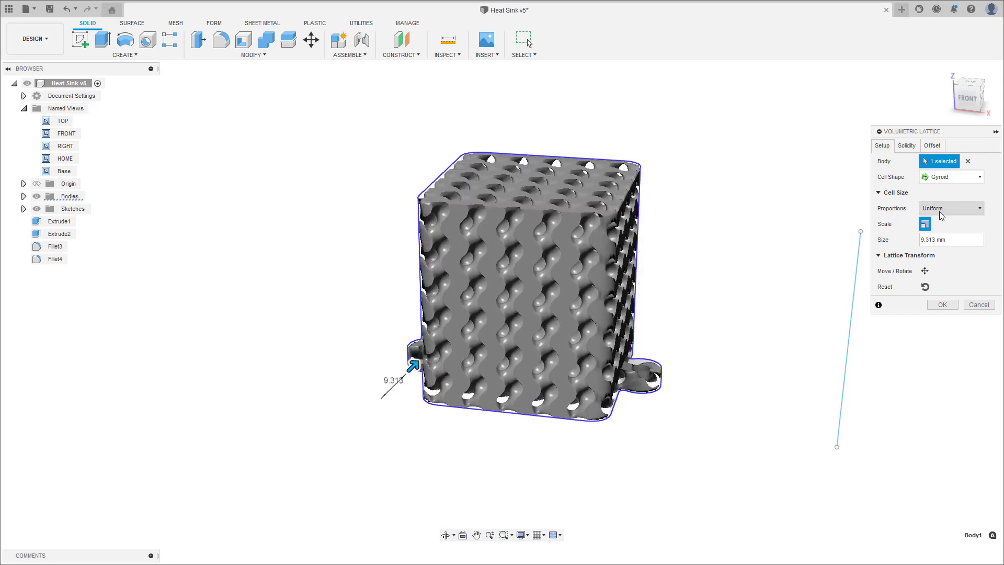
click(961, 208)
click(961, 236)
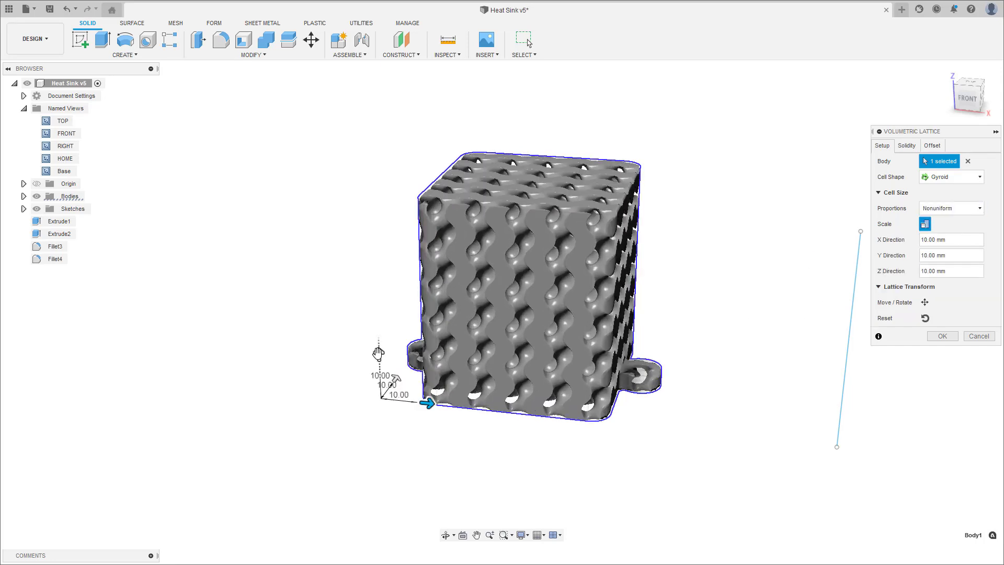
drag(380, 353, 378, 321)
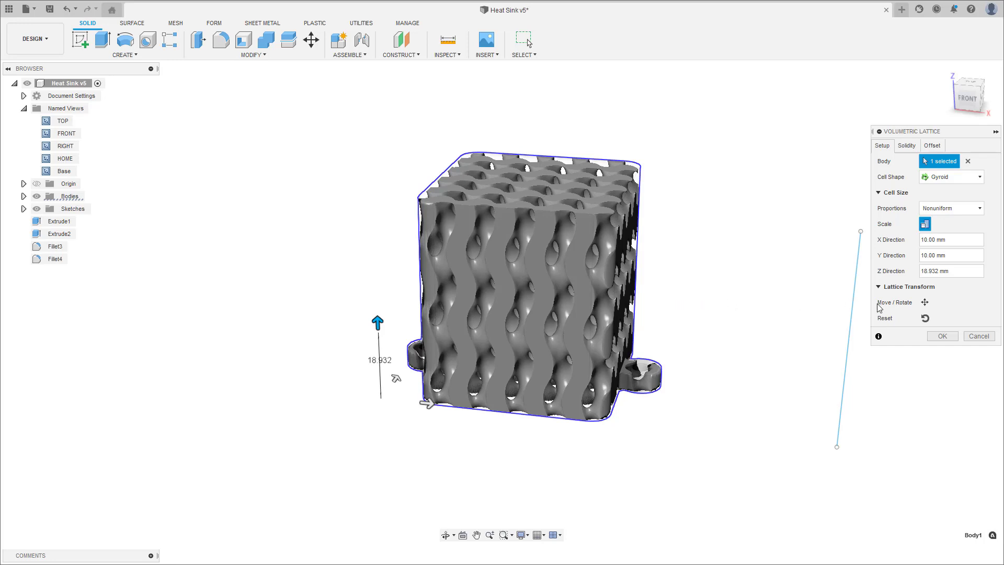
click(925, 303)
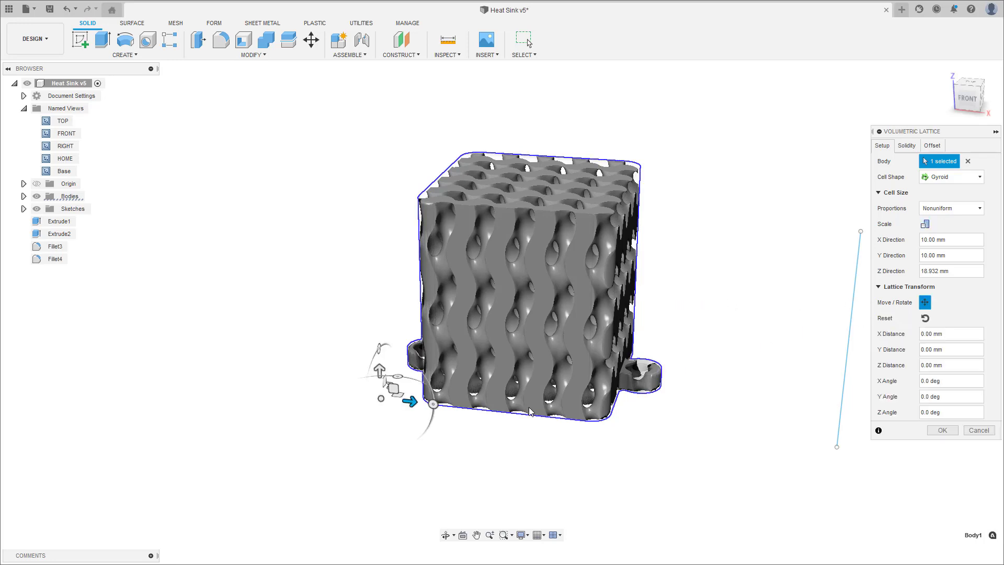
mouse_move(401, 401)
mouse_down()
mouse_move(406, 432)
mouse_move(387, 445)
mouse_move(368, 421)
mouse_move(380, 388)
mouse_move(404, 379)
mouse_move(402, 392)
mouse_up()
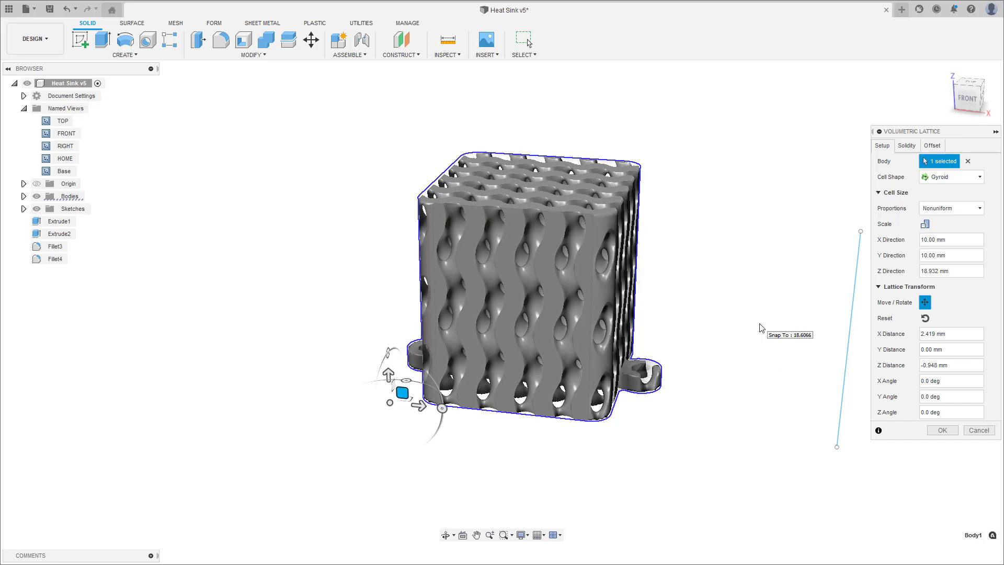
Set the lattice's uniform solidity to 40
click(907, 146)
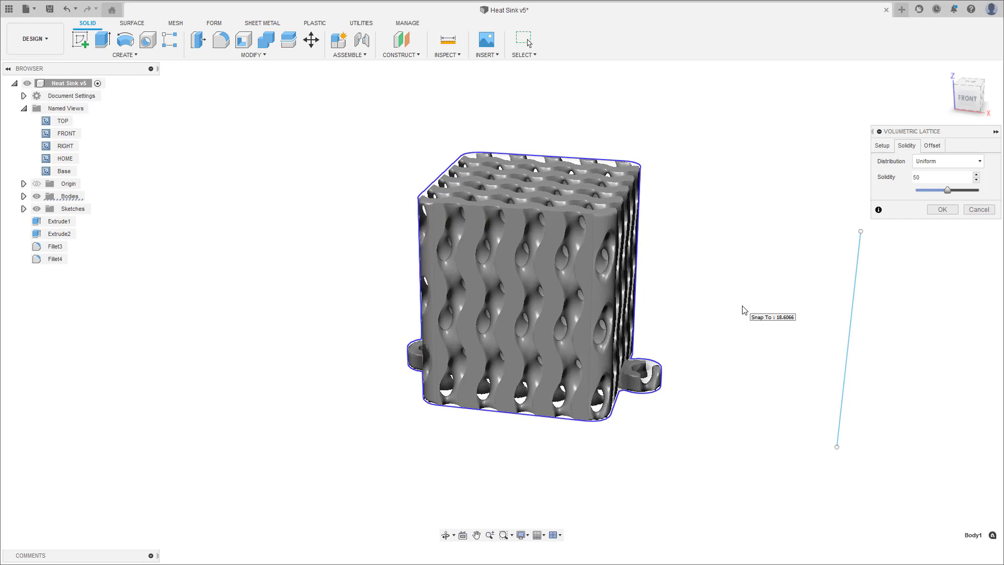
mouse_move(949, 190)
mouse_down()
mouse_move(936, 192)
mouse_move(962, 191)
mouse_move(944, 193)
mouse_up()
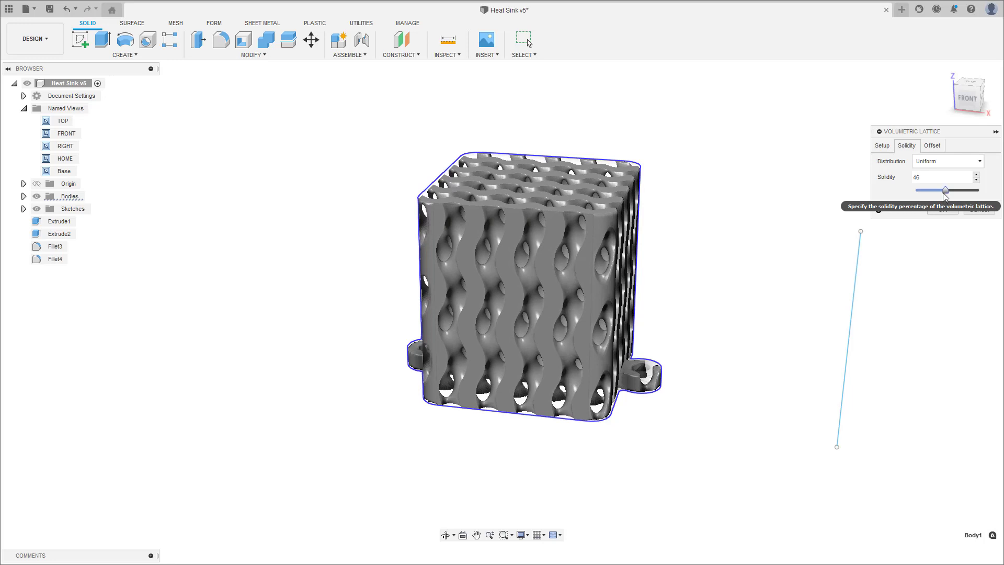
drag(927, 177, 906, 176)
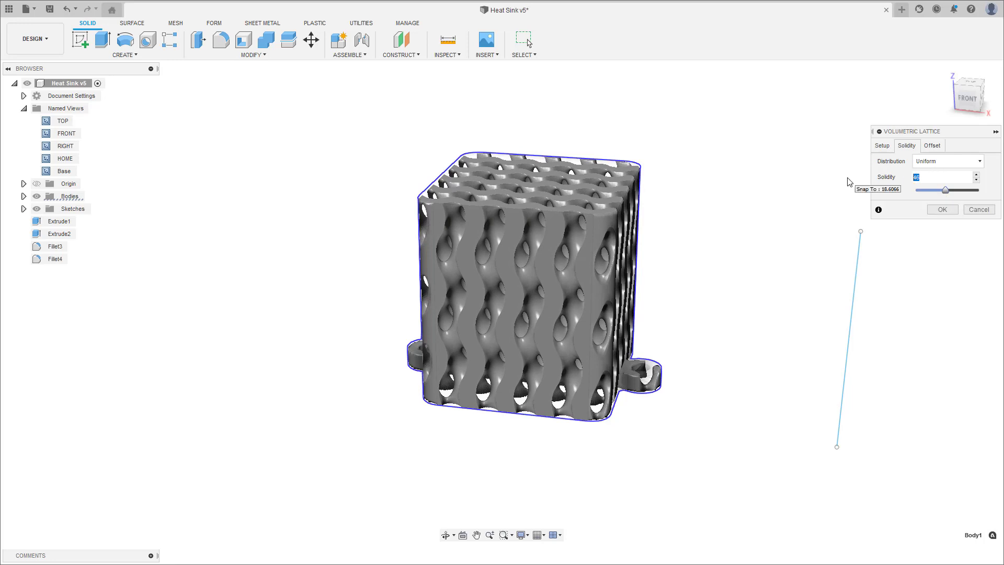
text(40)
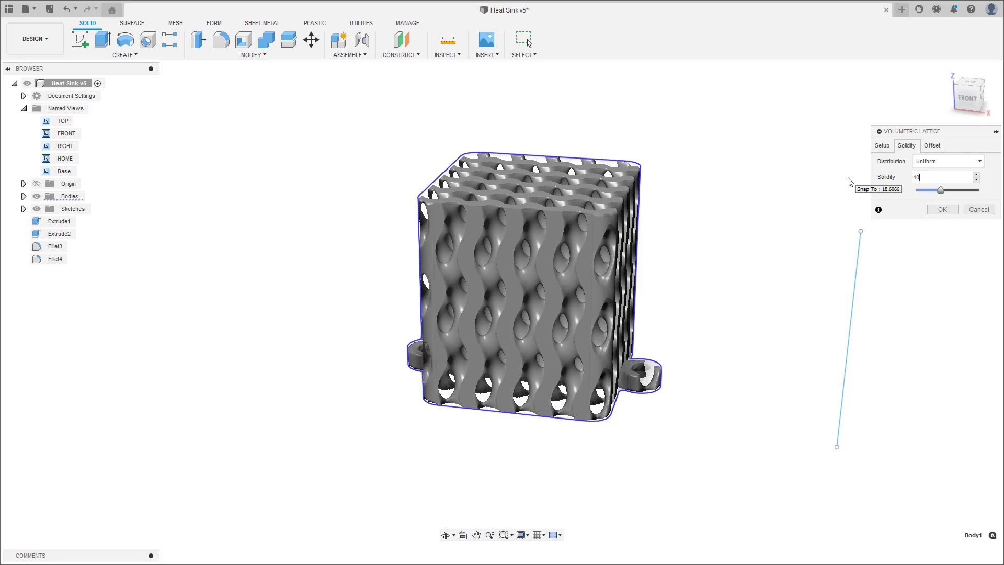
Change the solidity distribution to Gradient Along Path, using the sketch line beside the body as the path
click(957, 164)
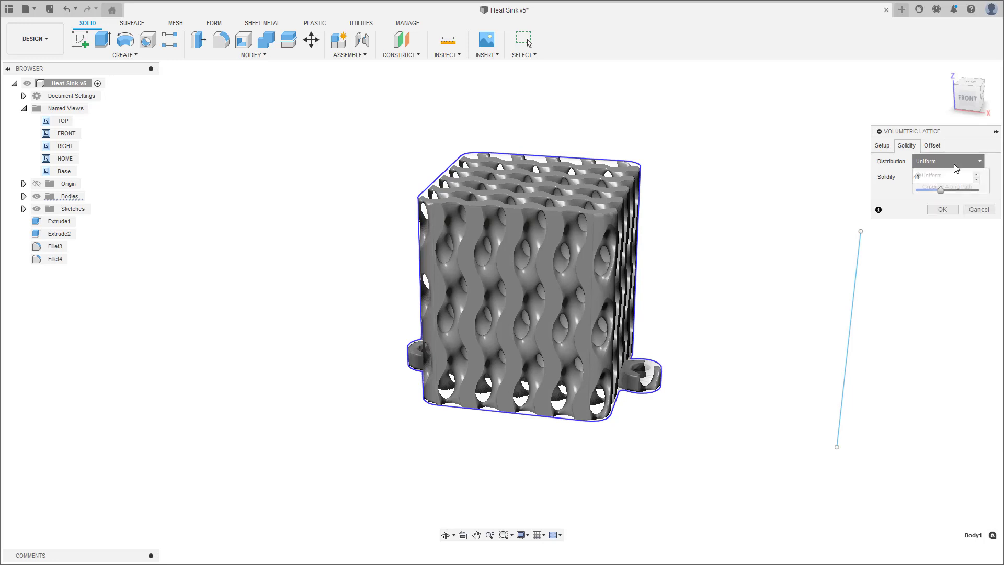
click(950, 182)
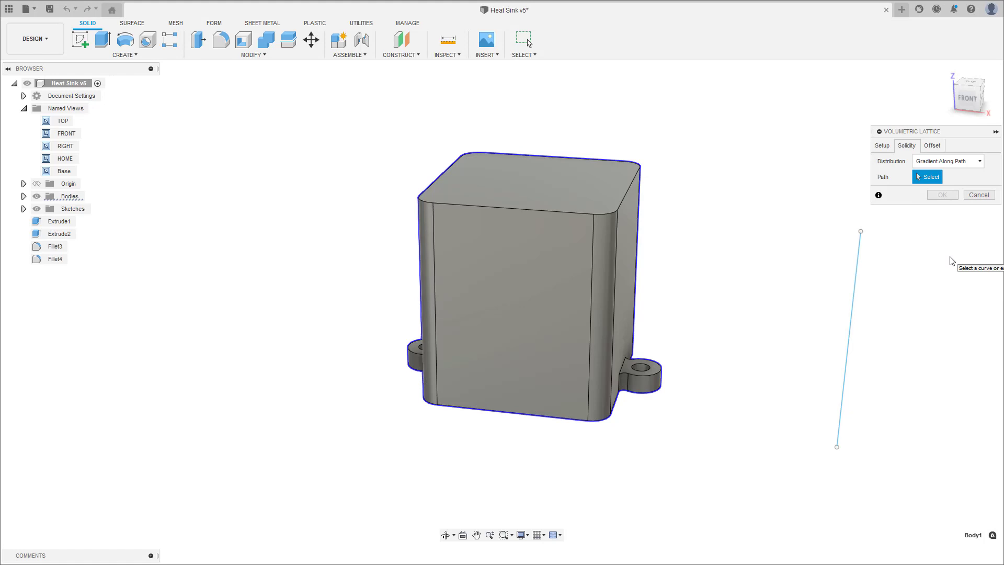
click(854, 288)
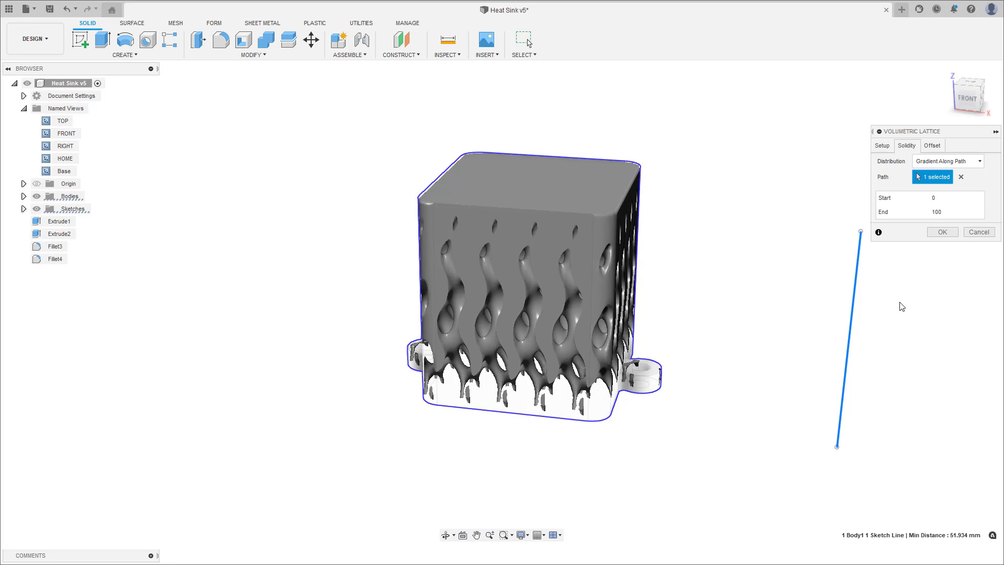
Set the gradient's start solidity to 72 and its end solidity to 40 at position 85 along the path
click(909, 203)
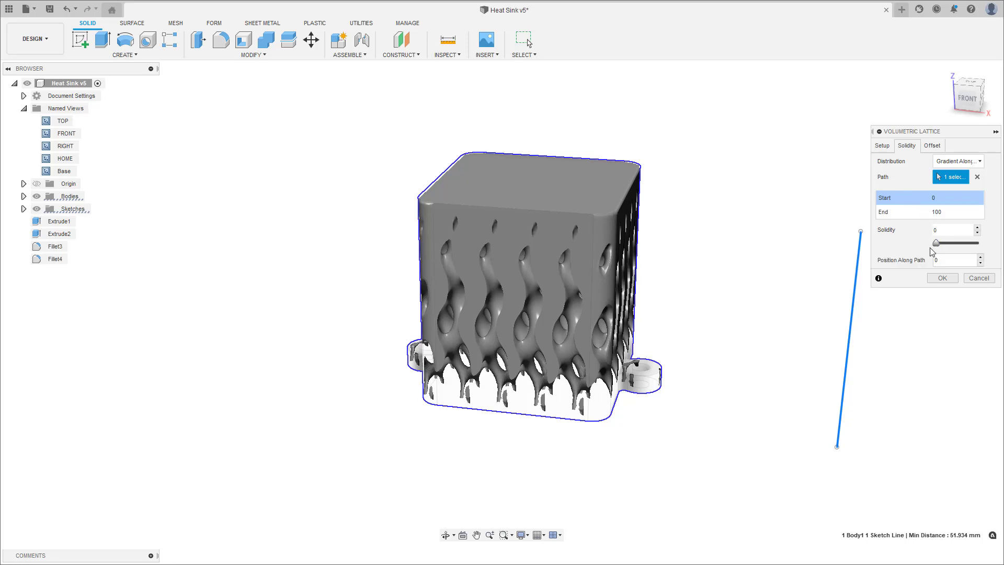
mouse_move(936, 244)
mouse_down()
mouse_move(967, 252)
mouse_move(945, 248)
mouse_move(956, 244)
mouse_up()
click(914, 215)
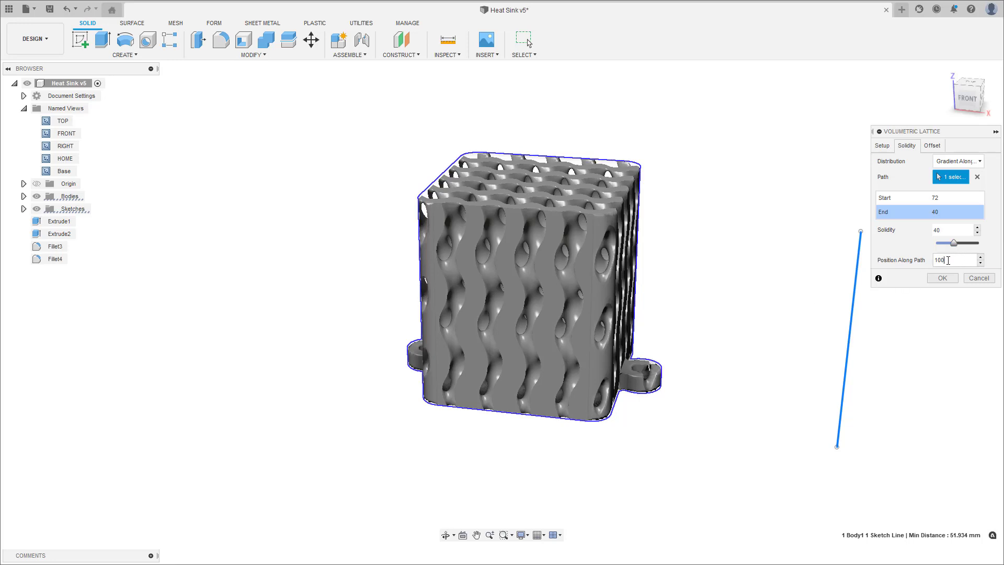
click(981, 262)
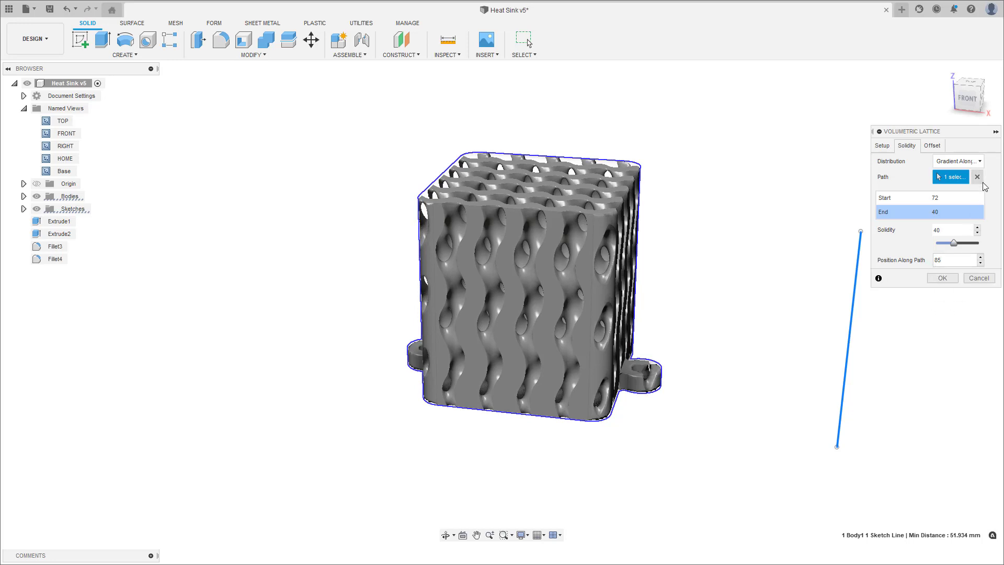
Add an offset region of solidity on the bottom face of the heat sink
click(934, 146)
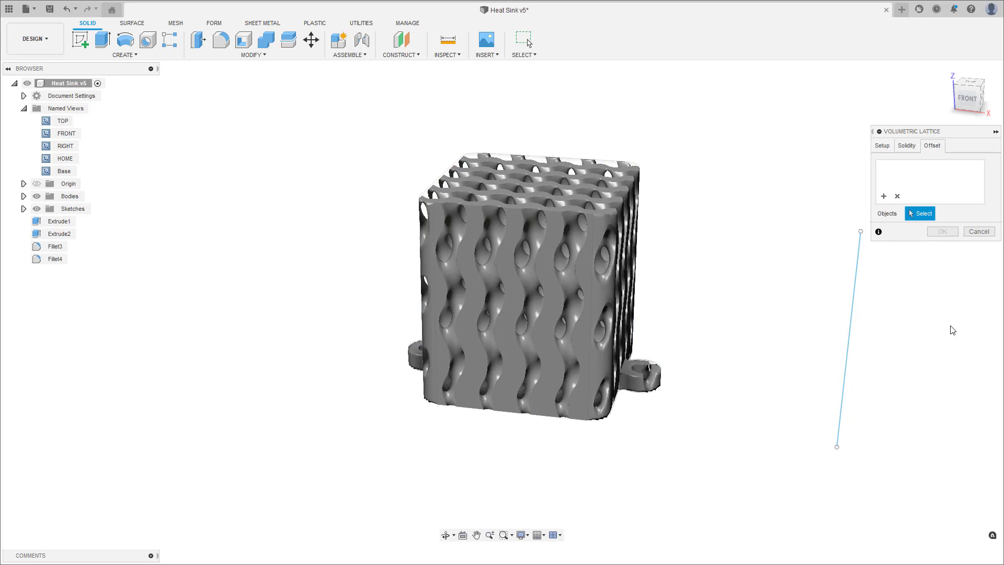
click(884, 196)
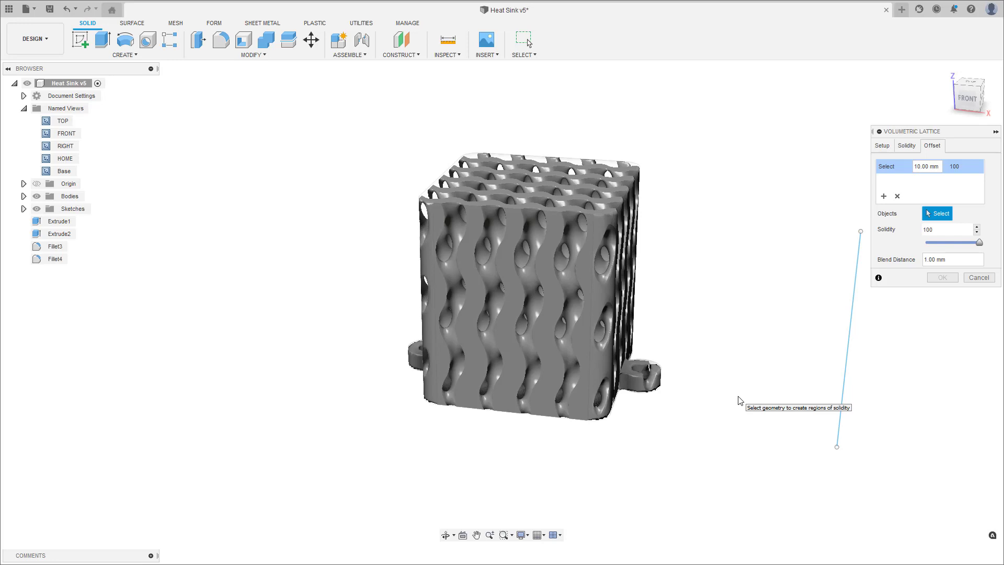
shift+middle_drag(720, 406, 708, 361)
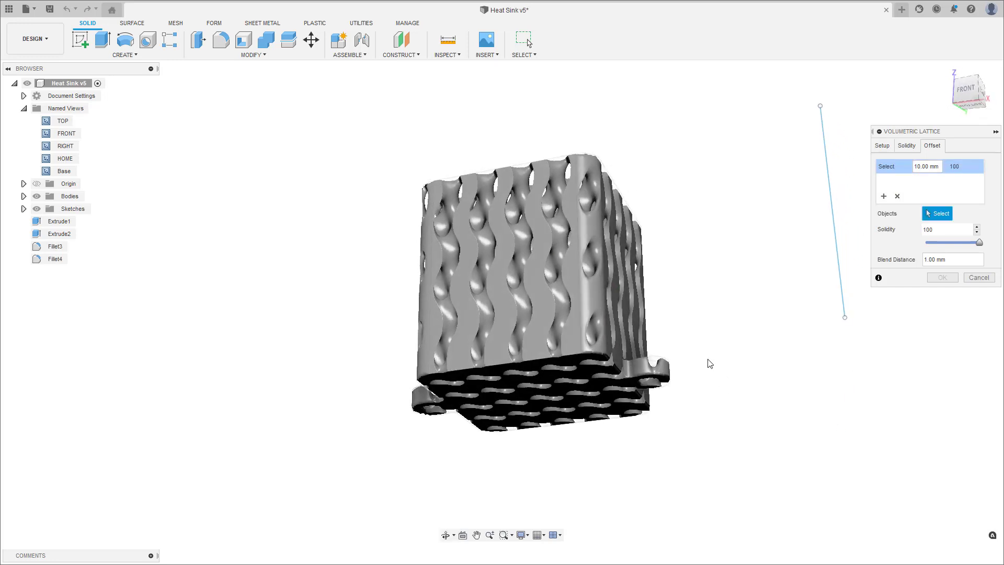
click(579, 371)
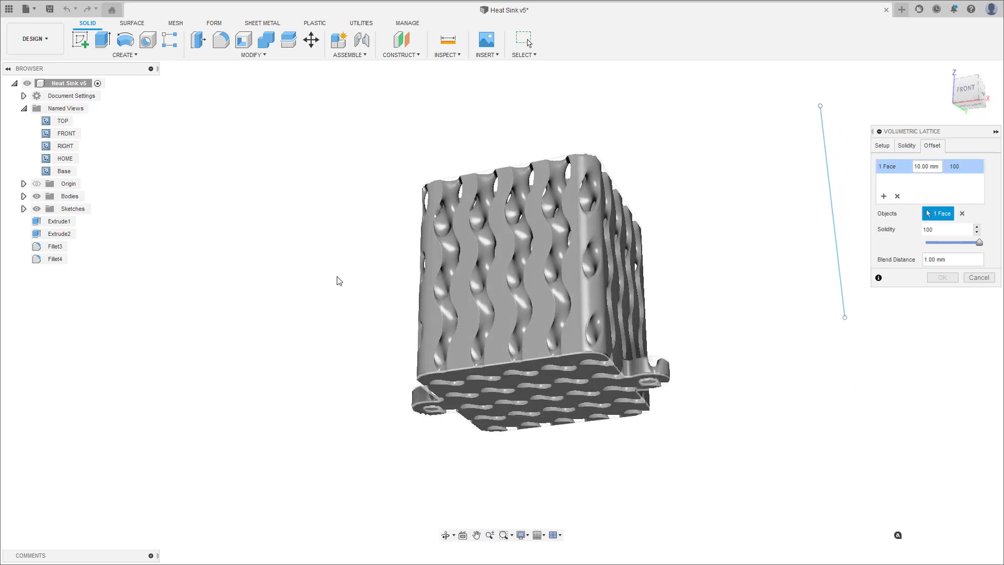
Set the bottom face's offset region to a 6 mm distance at solidity 100 with a 10 mm blend distance
click(64, 171)
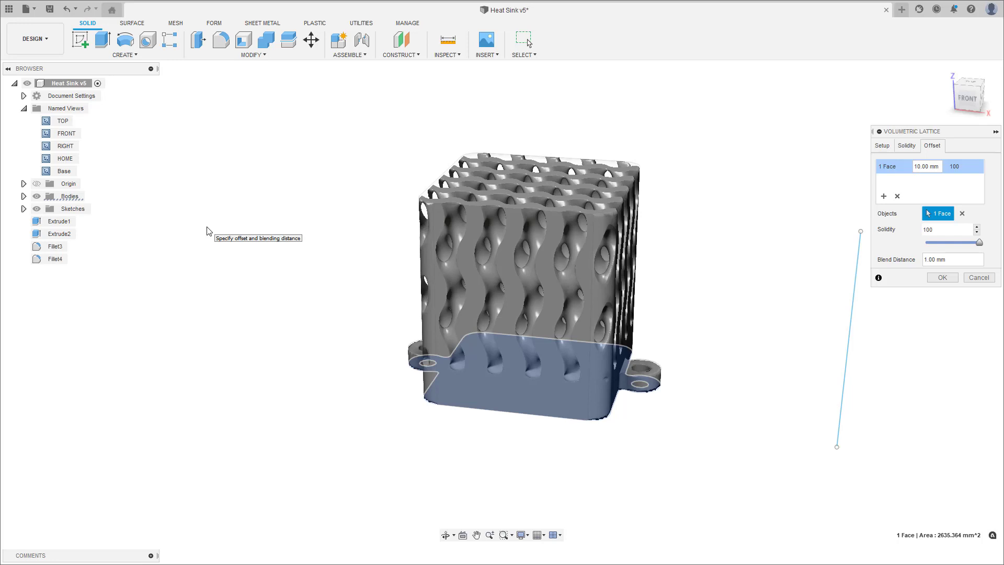
double_click(929, 167)
text(6)
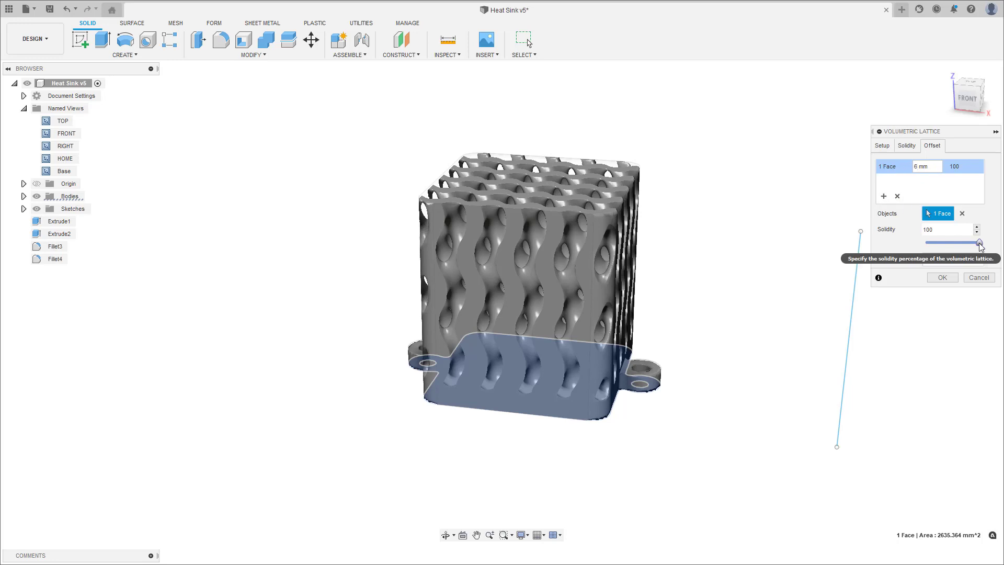
mouse_move(979, 242)
mouse_down()
mouse_move(950, 243)
mouse_move(982, 244)
mouse_up()
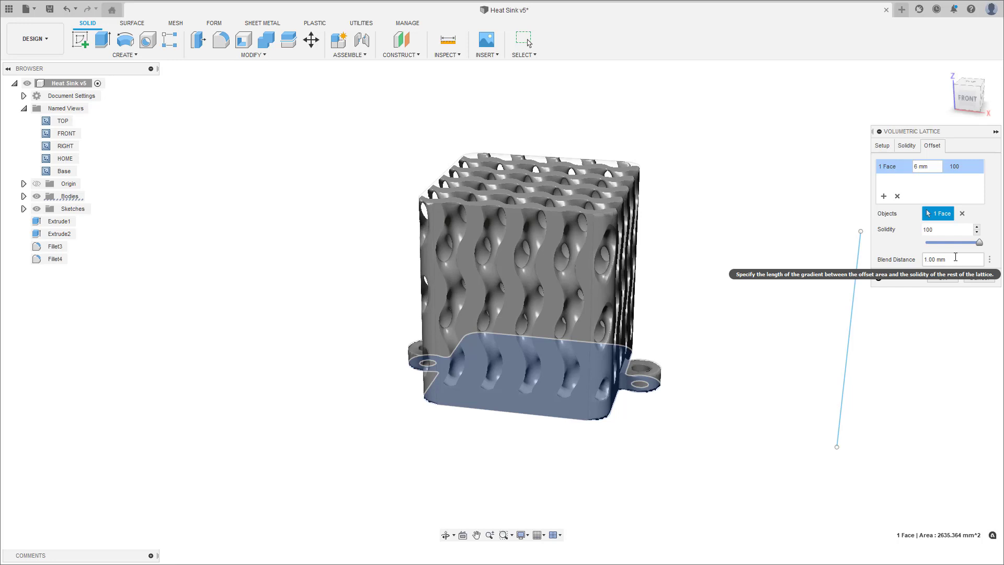
double_click(932, 259)
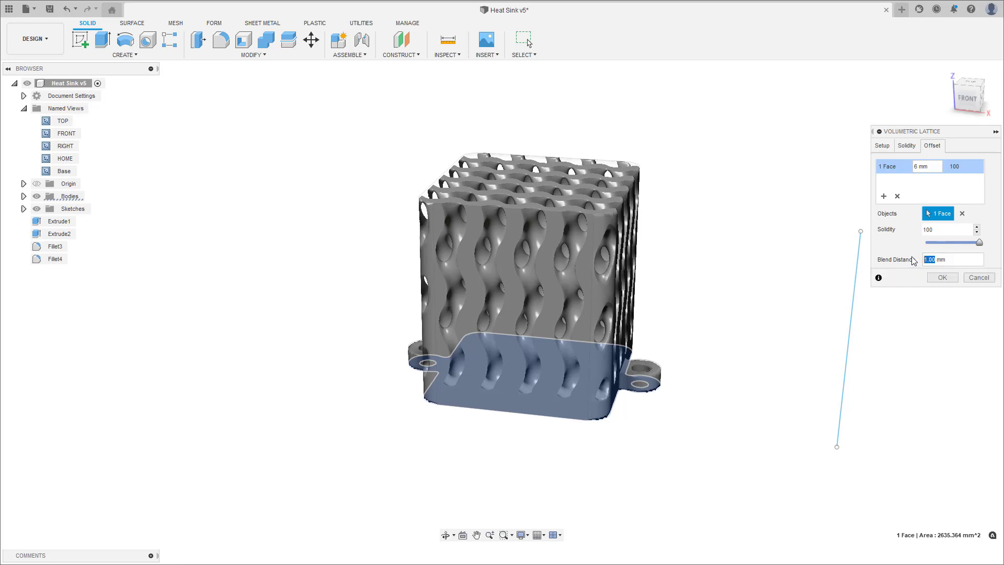
text(10)
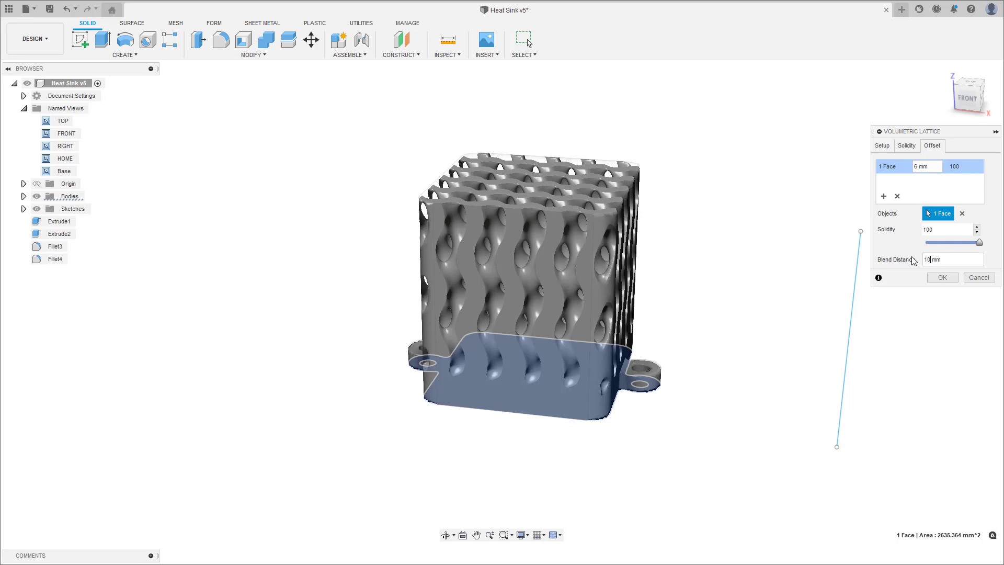
Try a second offset region along the upper side edge of the heat sink block and remove it
click(882, 197)
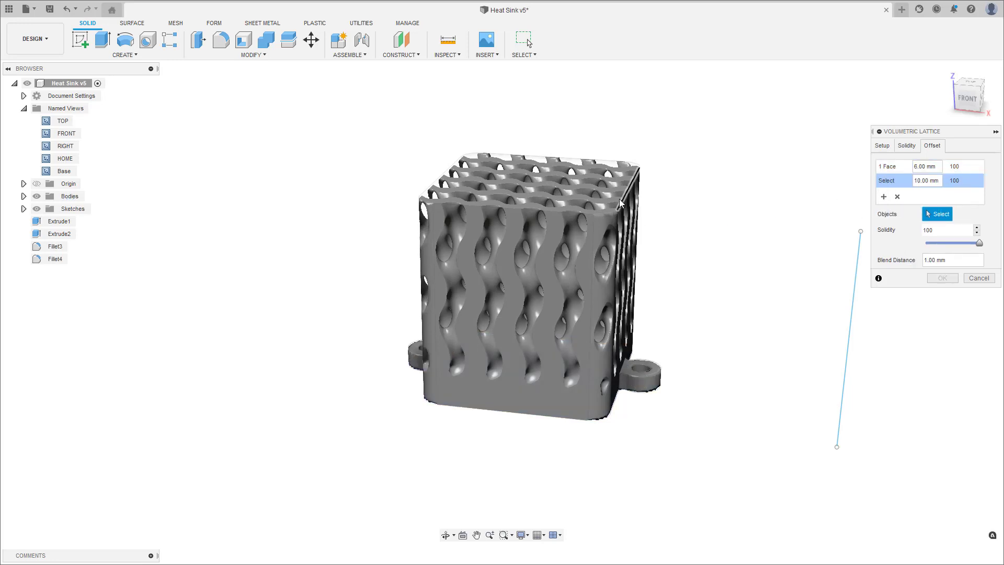
click(623, 202)
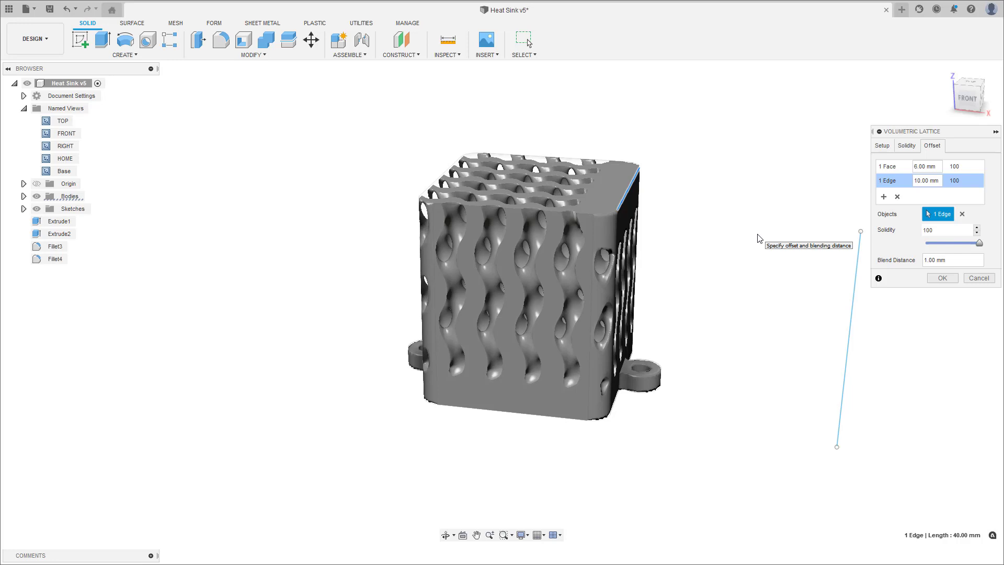
click(898, 197)
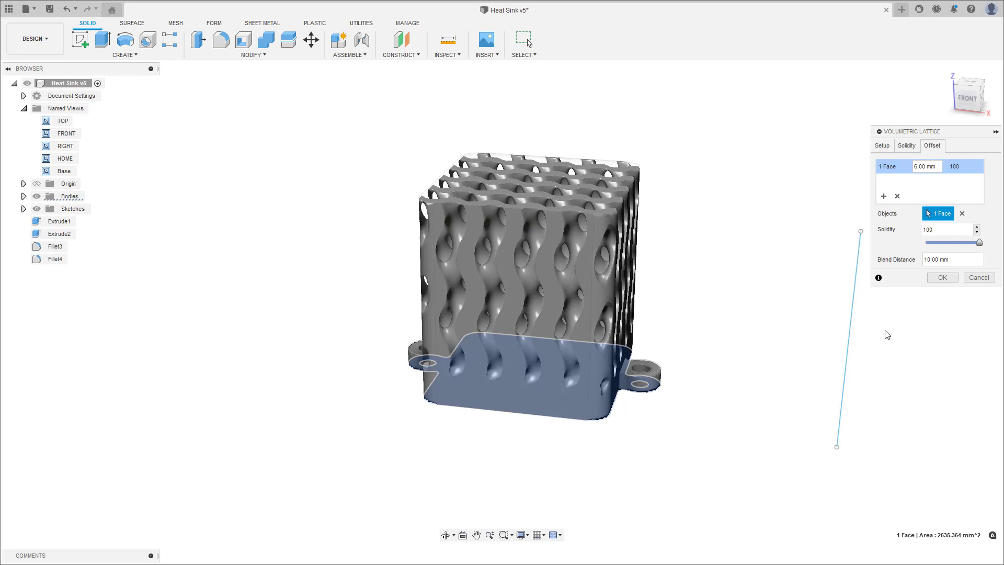
Apply the volumetric lattice and create a mesh from Body1 with Medium refinement
click(943, 277)
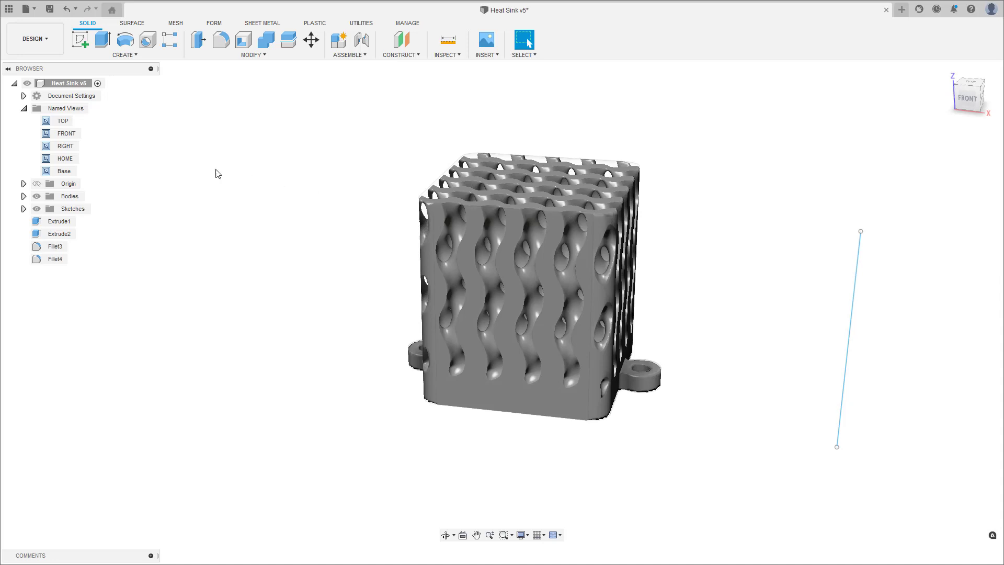
click(24, 196)
click(76, 209)
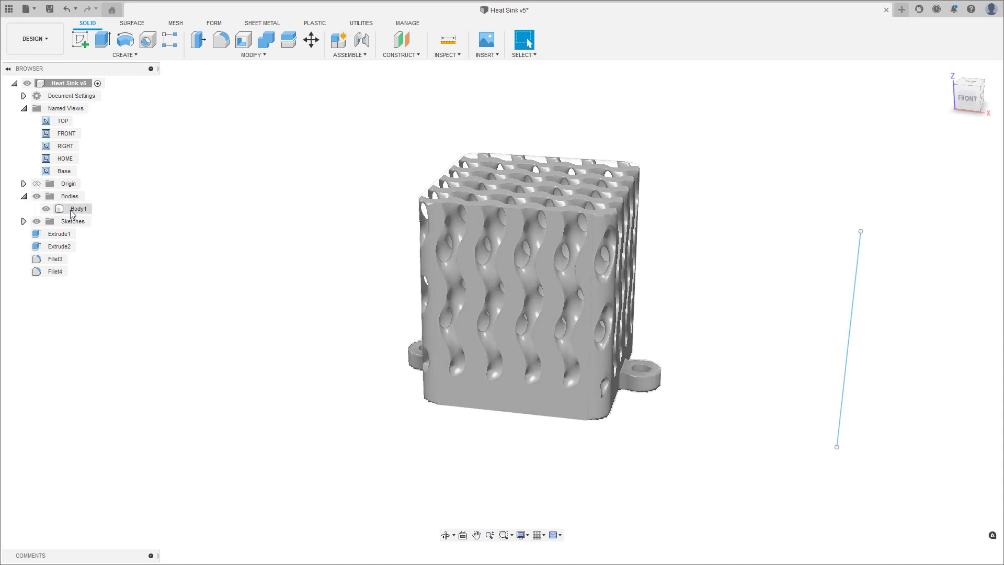
right_click(71, 211)
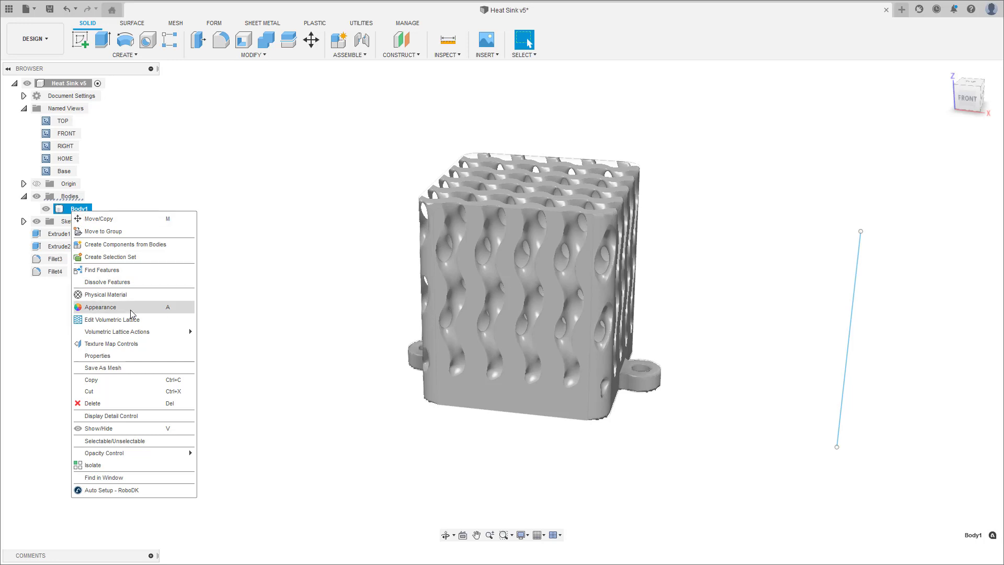
mouse_move(159, 338)
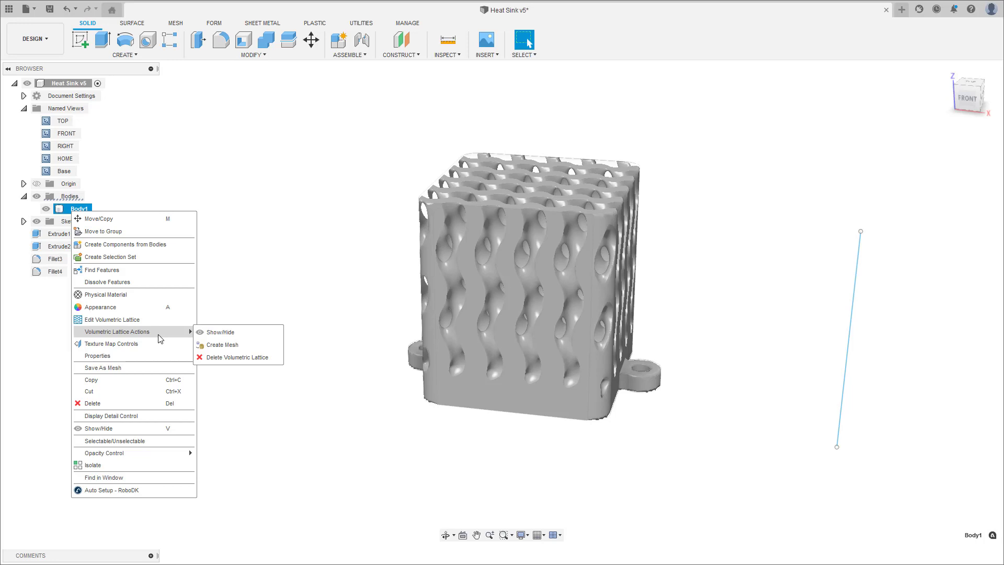
click(251, 348)
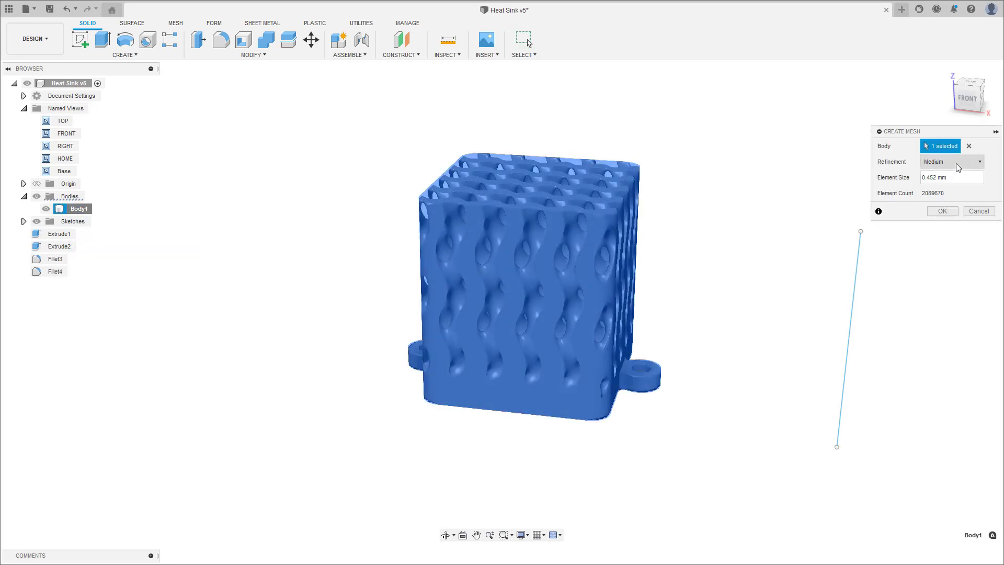
click(958, 165)
click(959, 165)
click(942, 211)
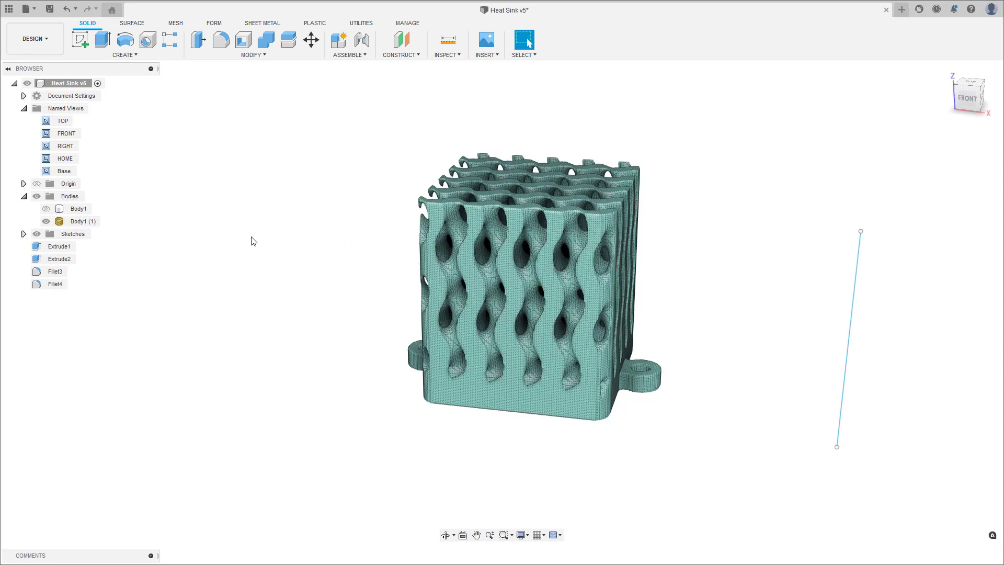
Switch to the Manufacture workspace to prepare the lattice mesh for printing
click(175, 23)
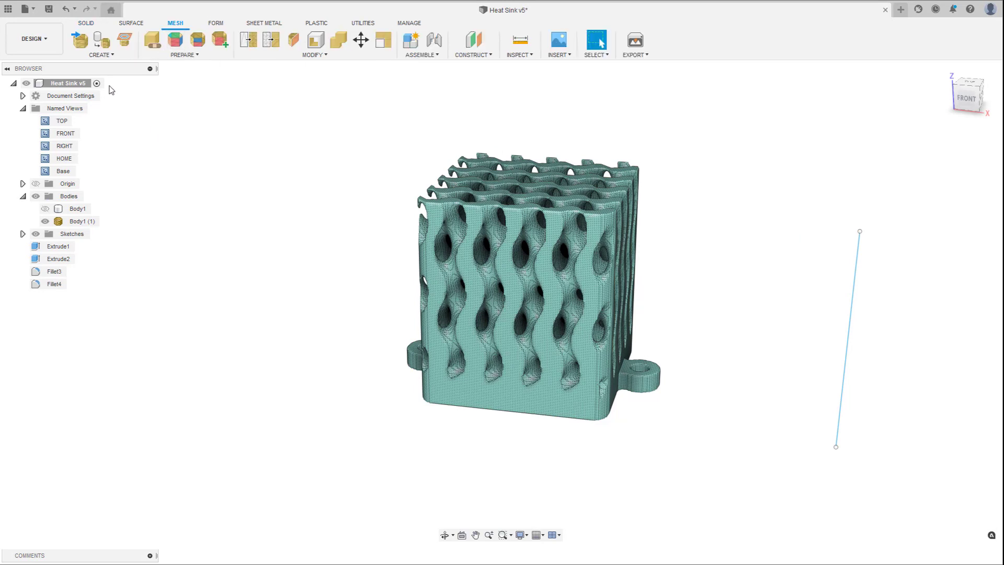
click(34, 38)
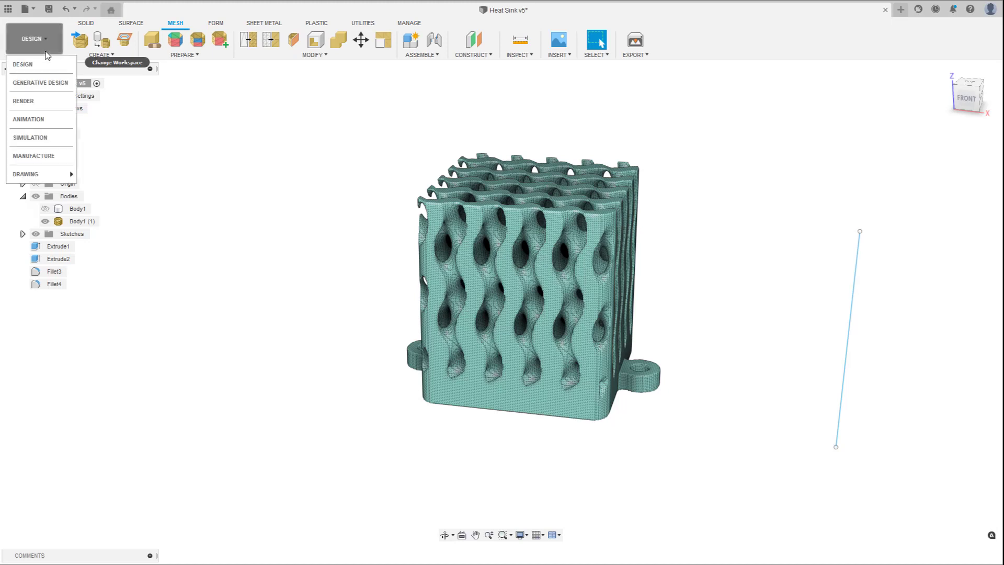
click(55, 155)
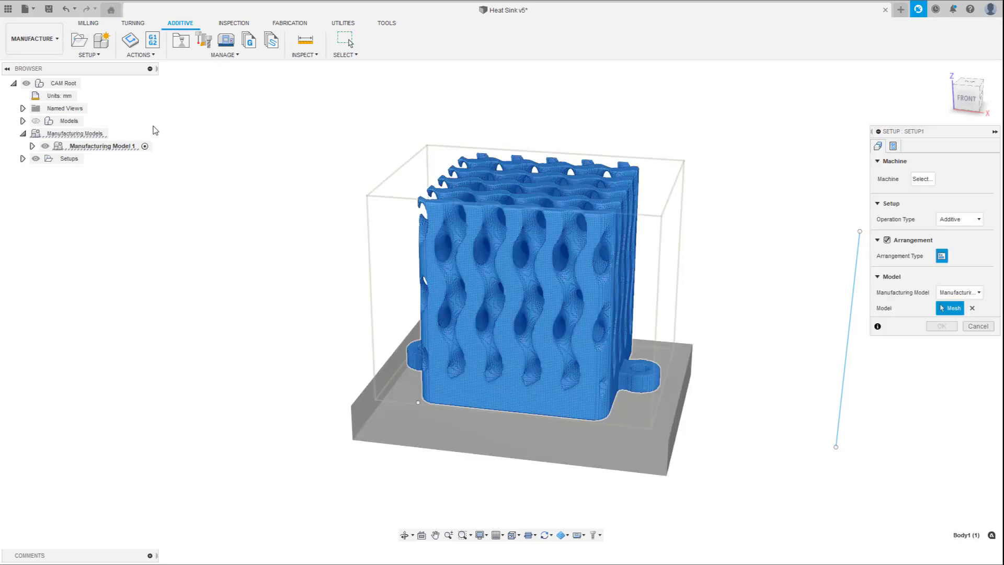
Create the additive setup for the lattice mesh on the One Click Metal MPRINT+ machine with a print setting assigned
click(923, 179)
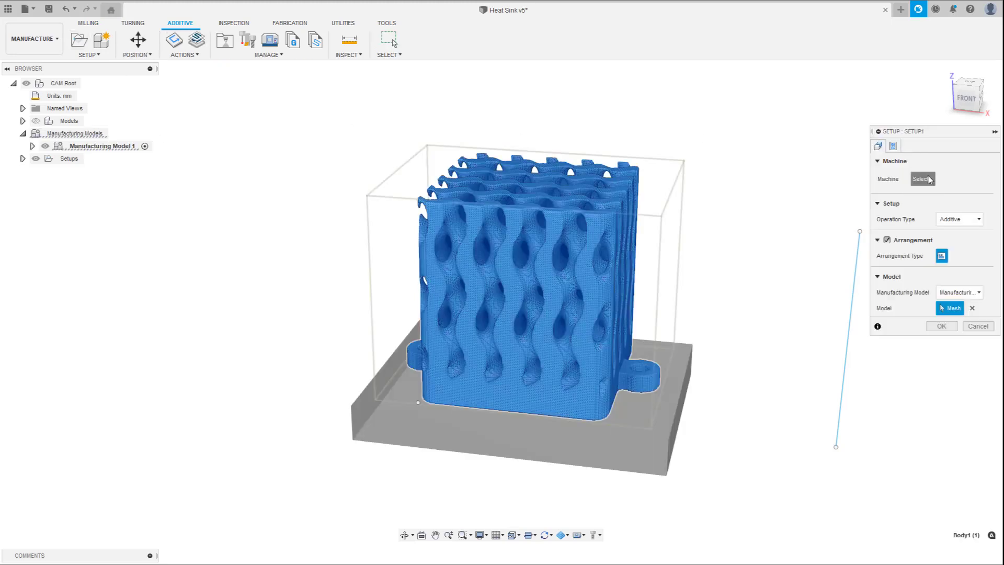
click(463, 212)
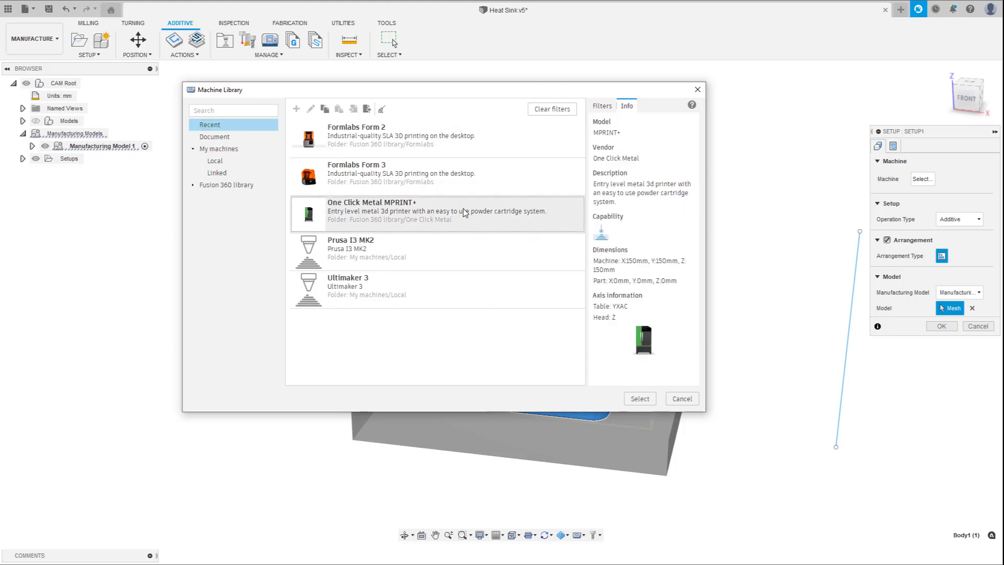
click(640, 399)
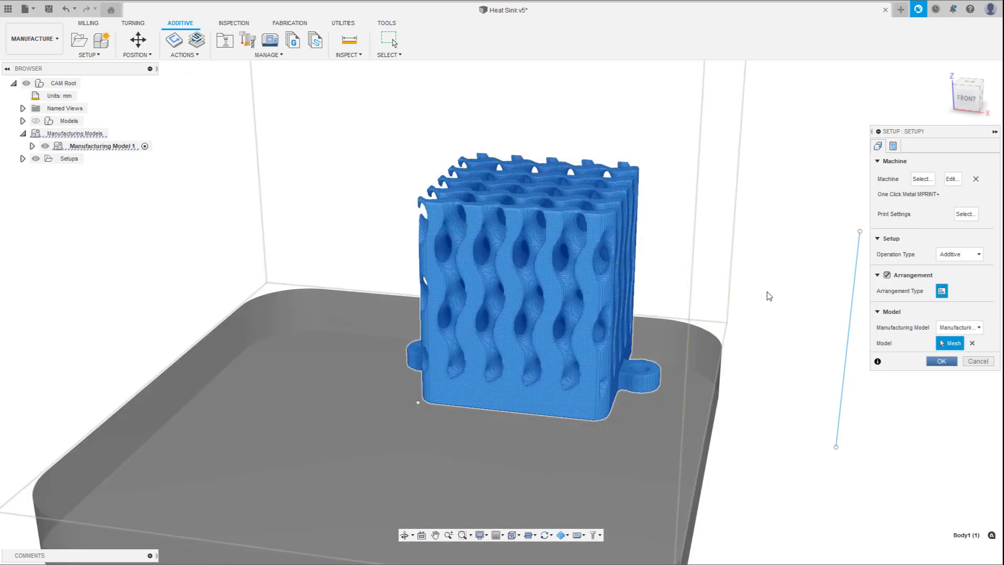
click(681, 389)
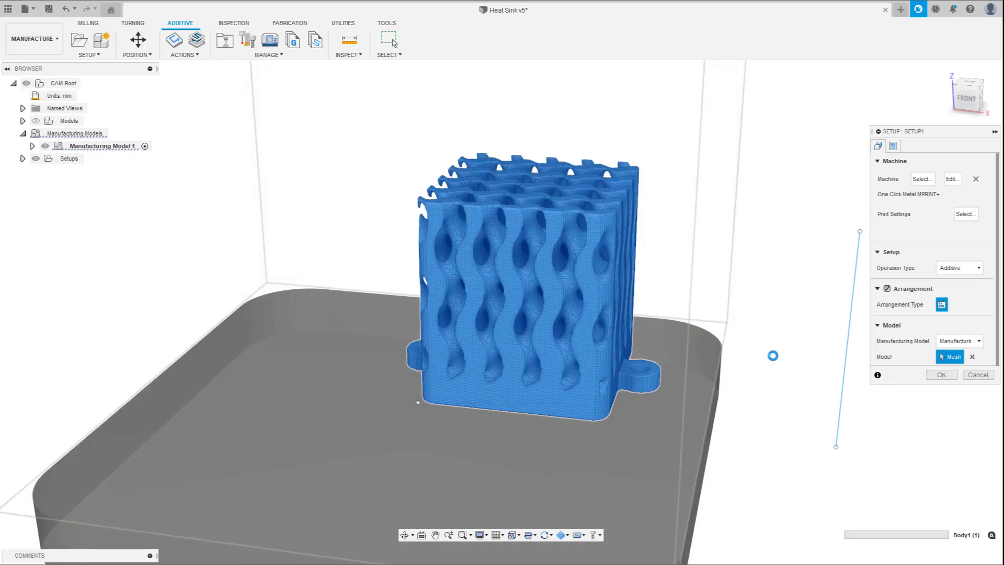
middle_drag(755, 370, 785, 259)
scroll(827, 283, down, 3)
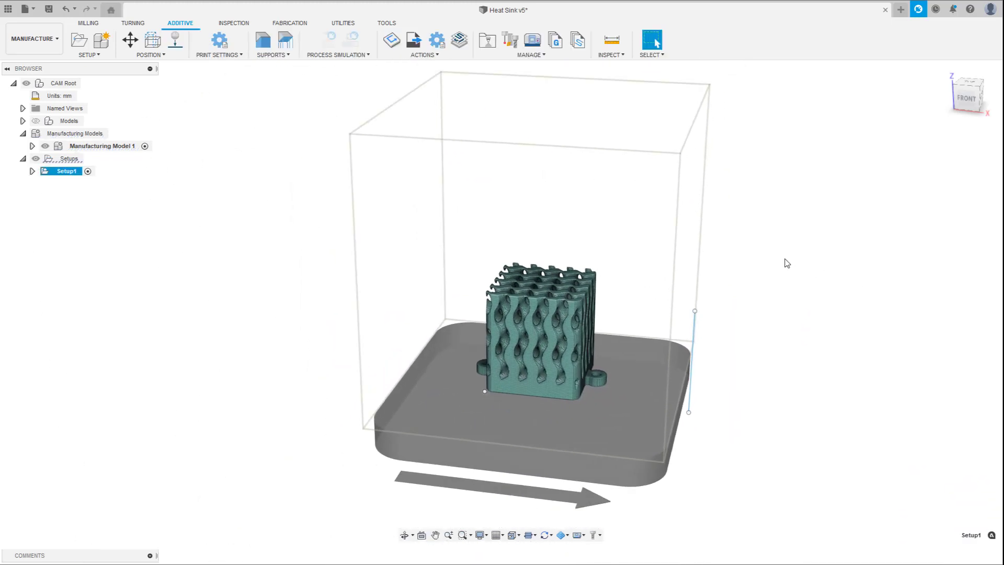